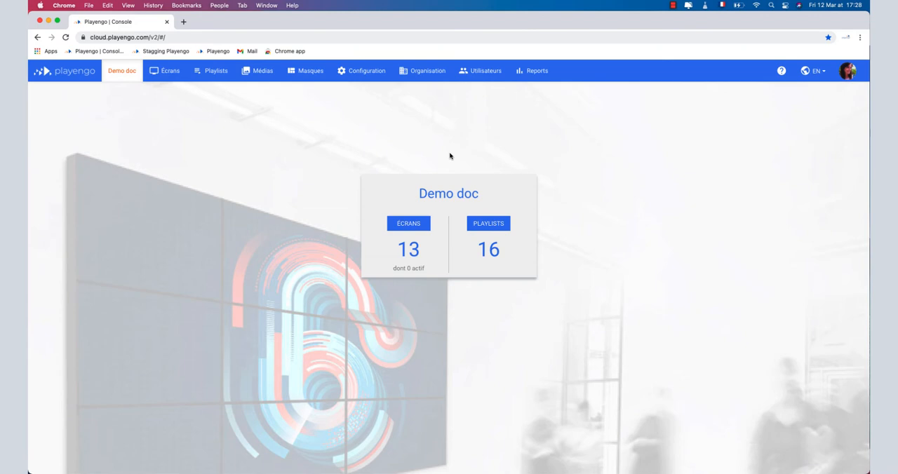
# Step: Create a user with account type Google, the new user's e-mail address and the role Aucun
pyautogui.click(478, 79)
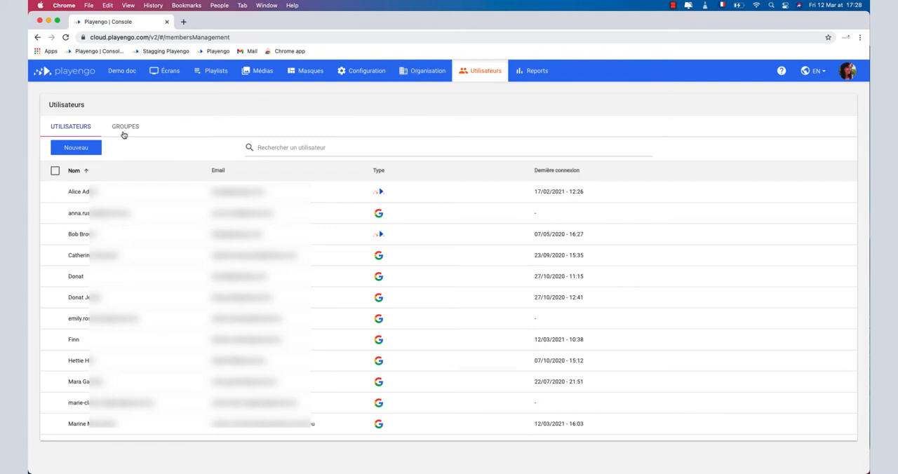
pyautogui.click(90, 147)
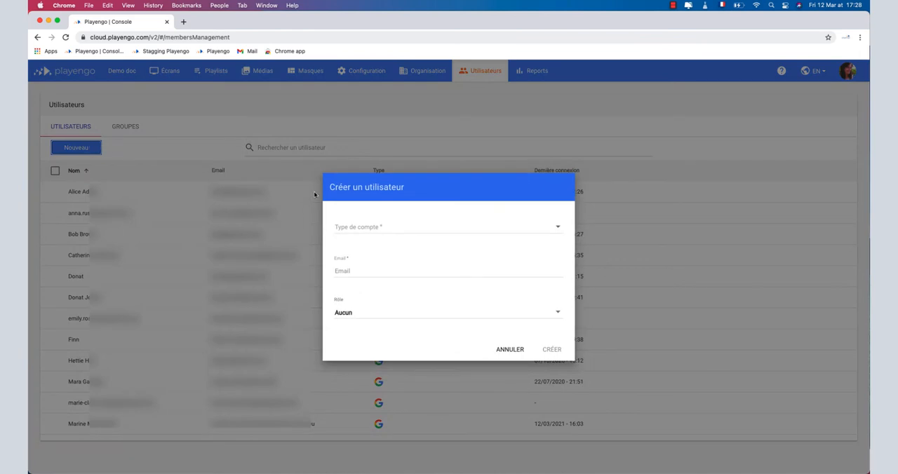
pyautogui.click(350, 229)
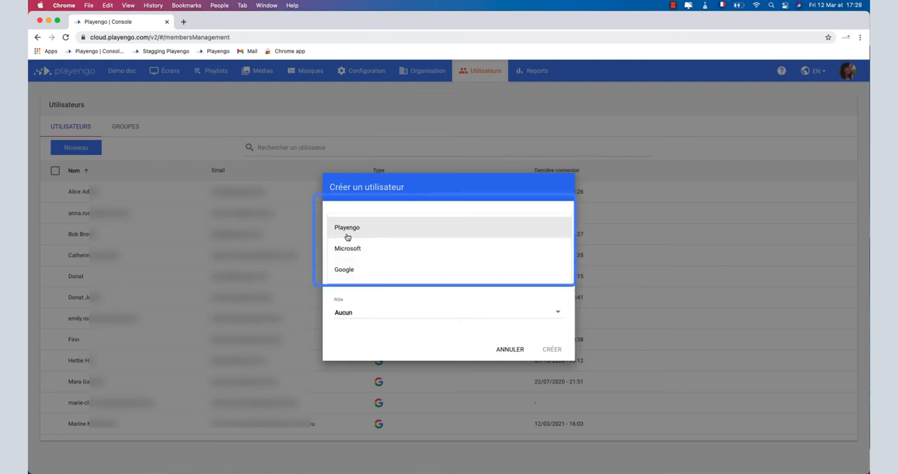
pyautogui.click(345, 272)
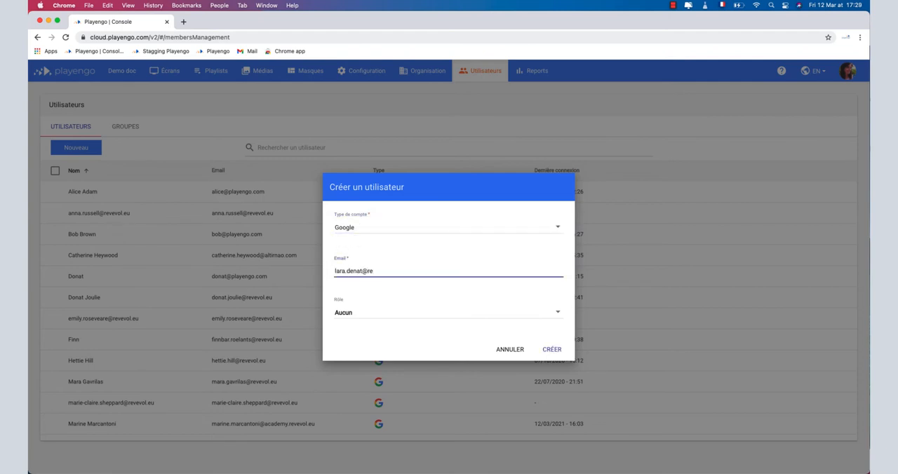
pyautogui.click(347, 314)
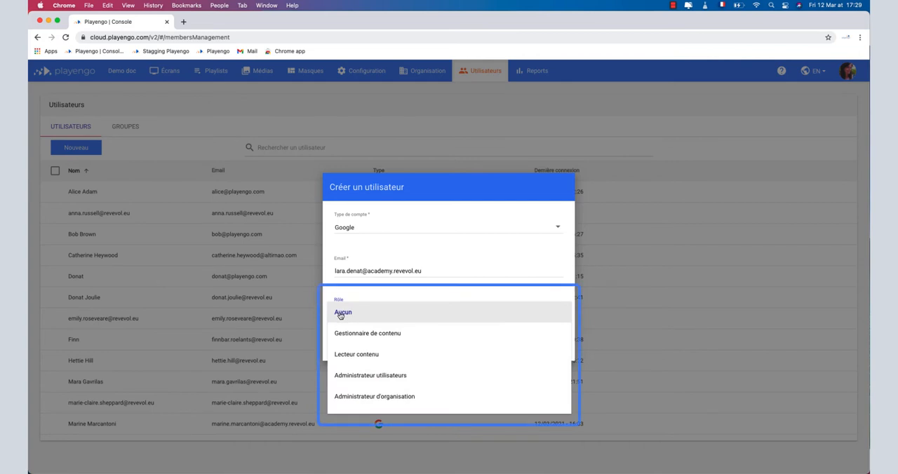
pyautogui.click(340, 315)
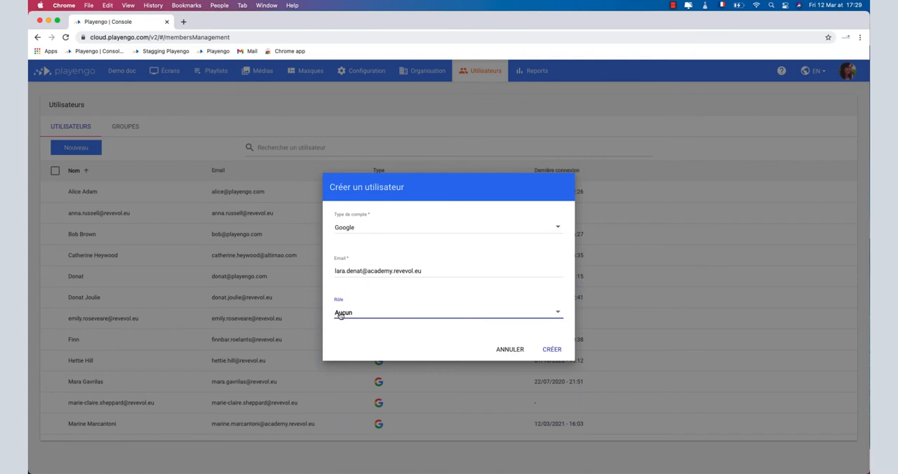
pyautogui.click(545, 353)
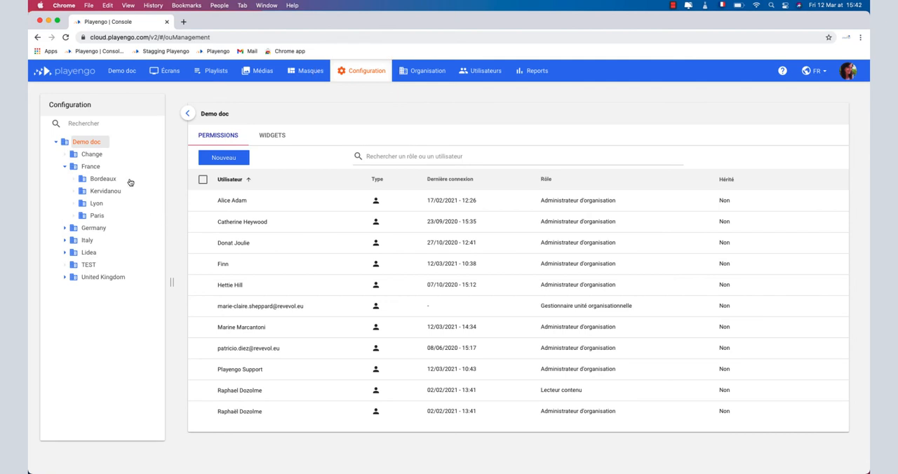
# Step: Grant the newly created user the Administrateur d'organisation role on the Demo doc root unit in the configuration permissions
pyautogui.moveTo(105, 146)
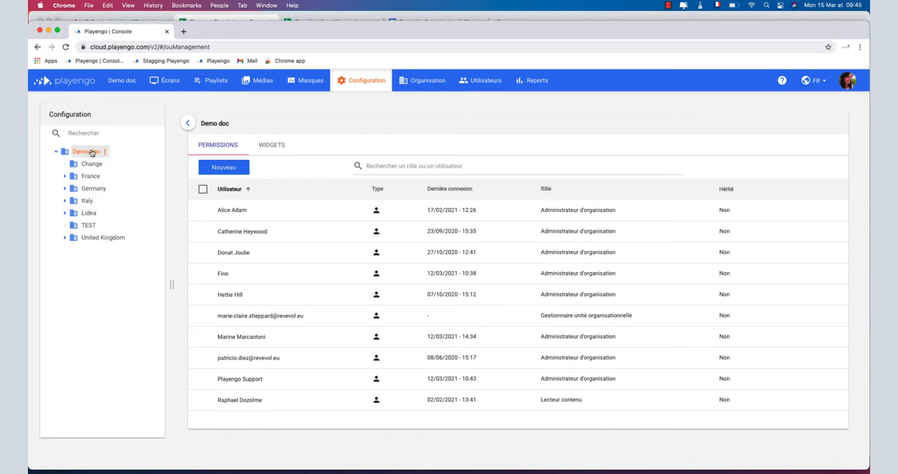
pyautogui.click(213, 169)
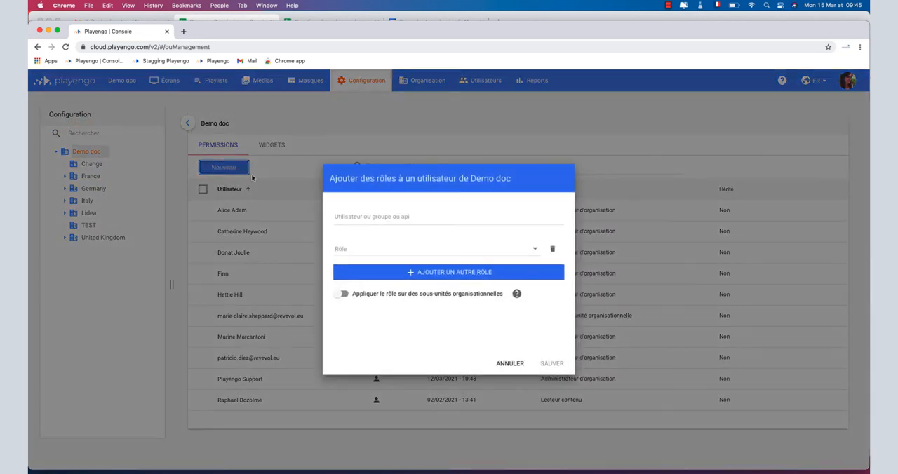
pyautogui.click(343, 214)
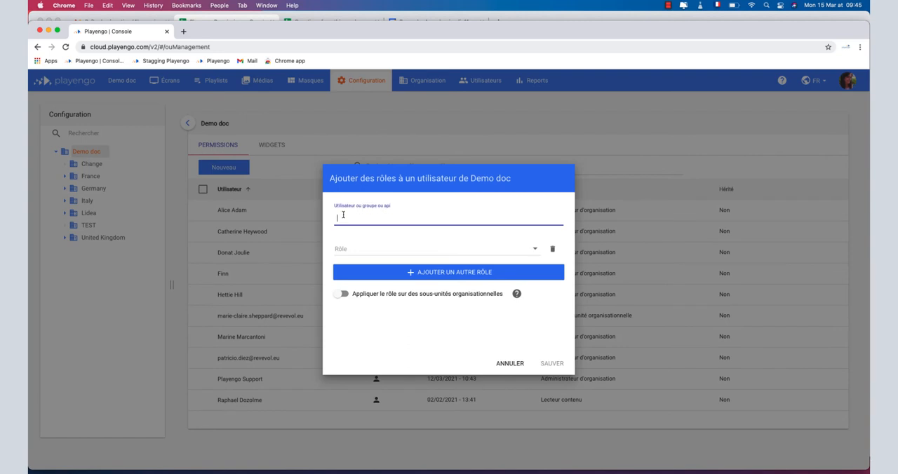
pyautogui.write('lara')
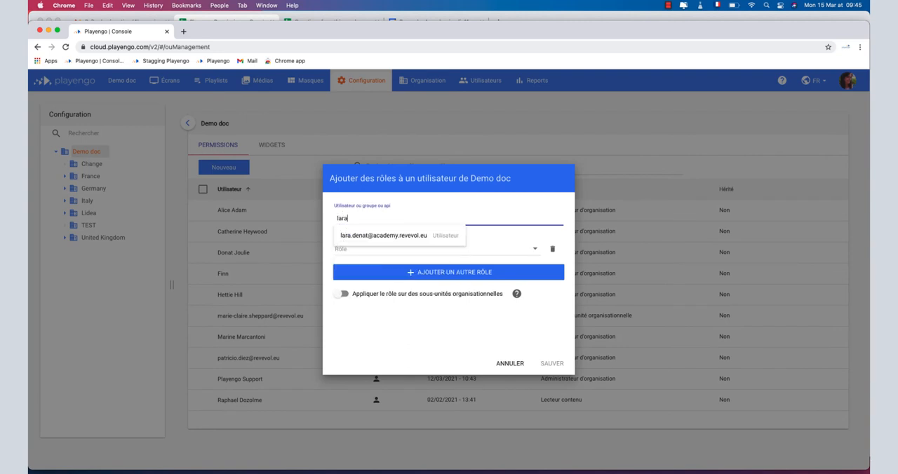
pyautogui.click(353, 236)
pyautogui.click(355, 250)
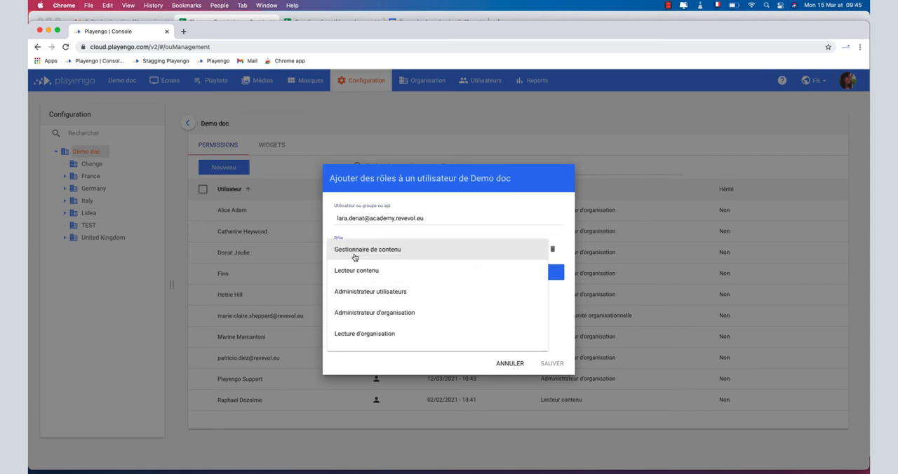
pyautogui.click(355, 313)
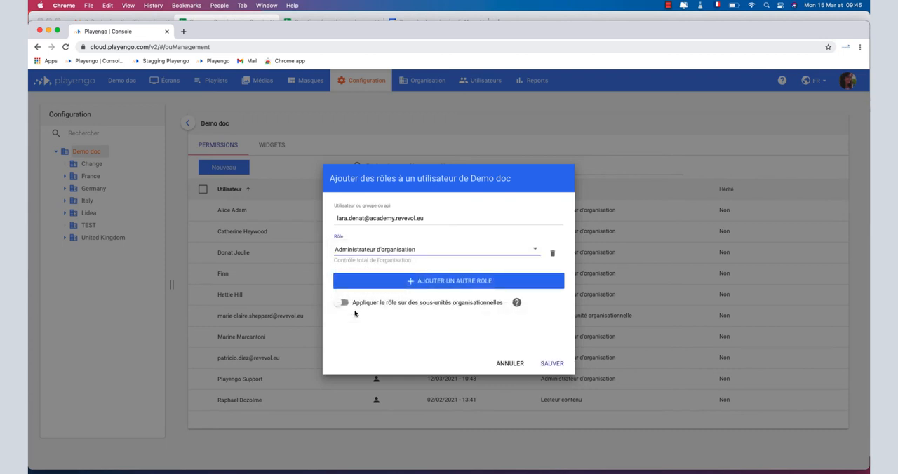
pyautogui.click(569, 369)
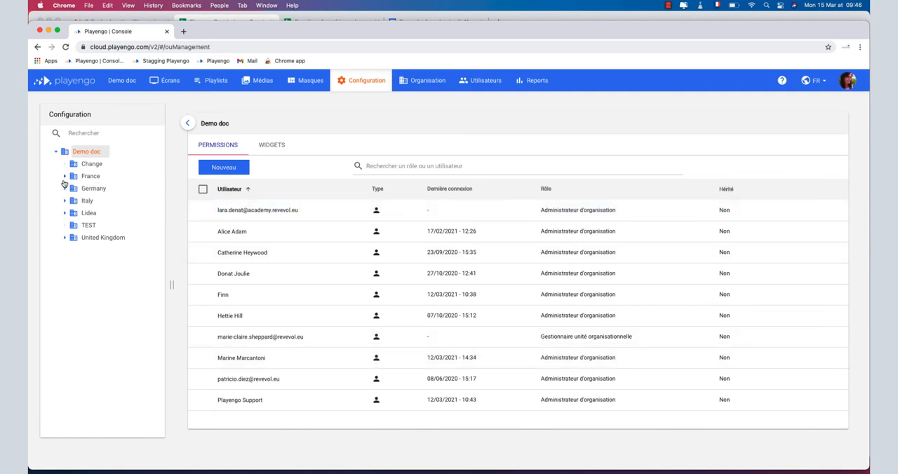
# Step: Grant another existing user, chosen by e-mail, the Gestionnaire de contenu role on the France organisational unit
pyautogui.click(92, 176)
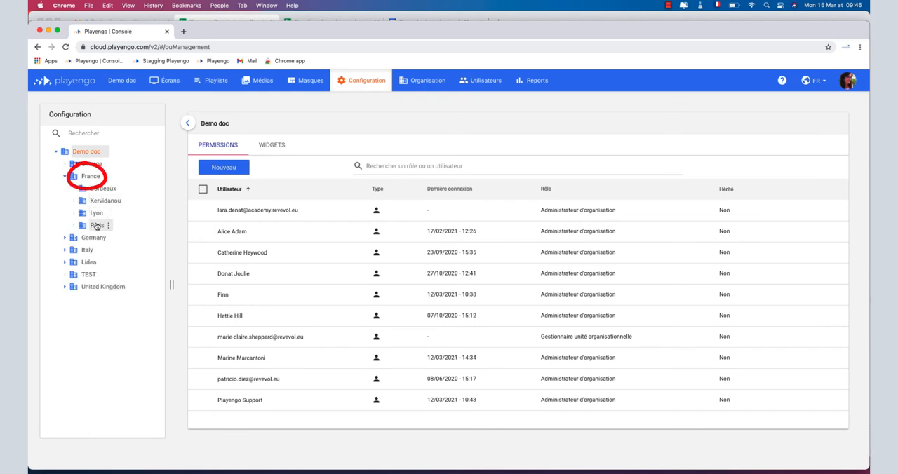
pyautogui.click(96, 178)
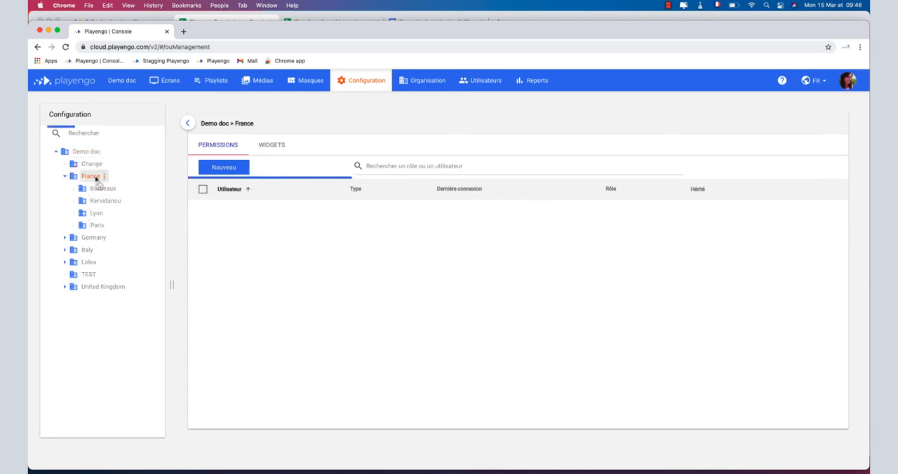
pyautogui.click(223, 172)
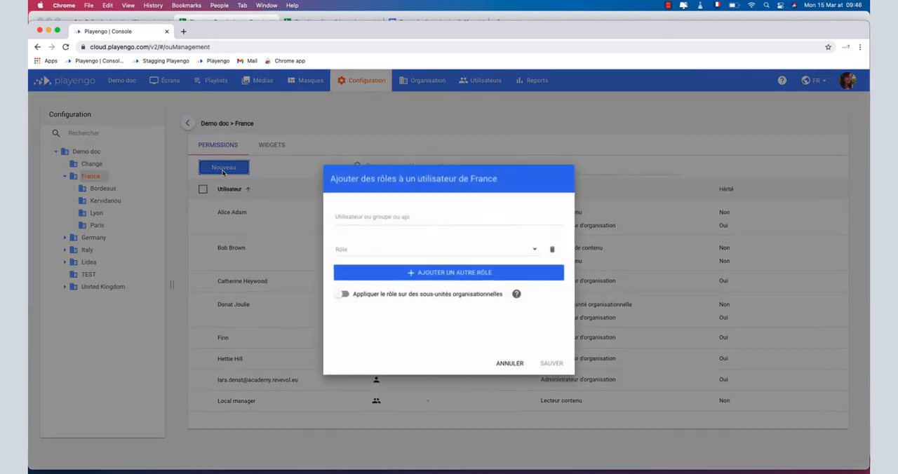
pyautogui.click(357, 222)
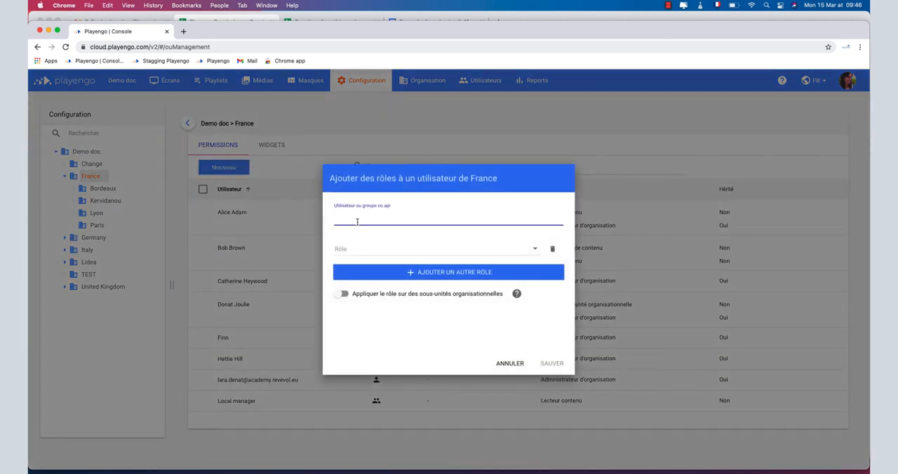
pyautogui.write('anna')
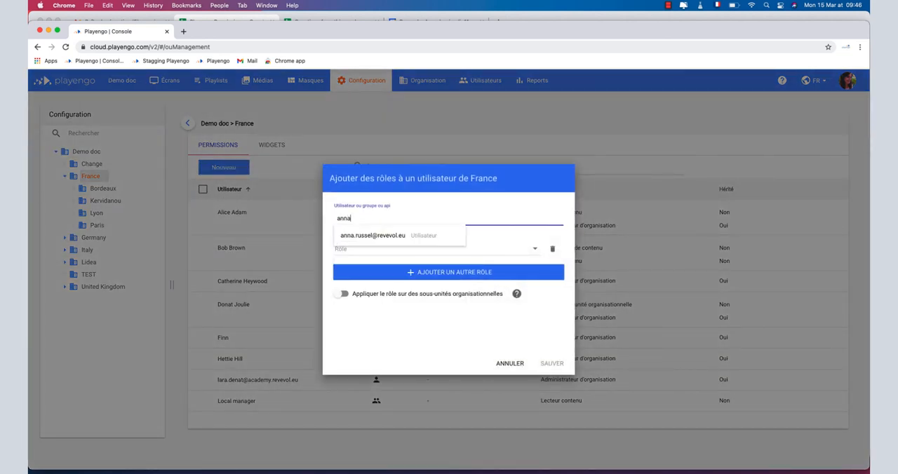
pyautogui.click(371, 235)
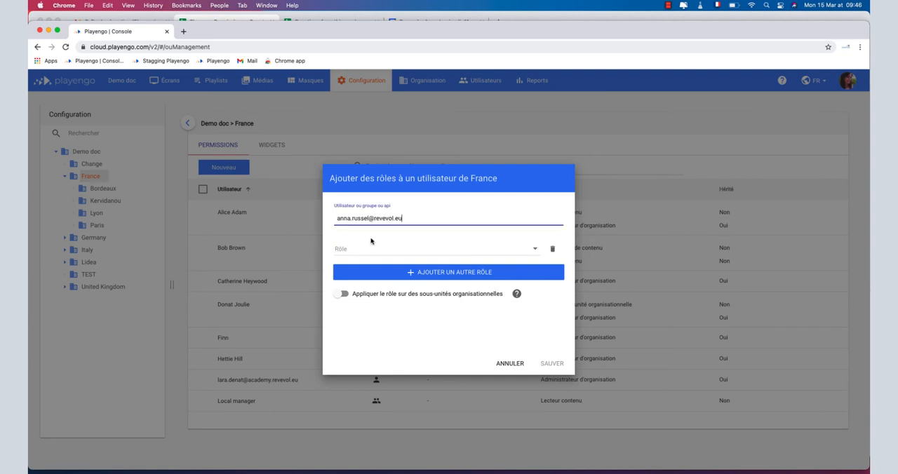
pyautogui.click(371, 248)
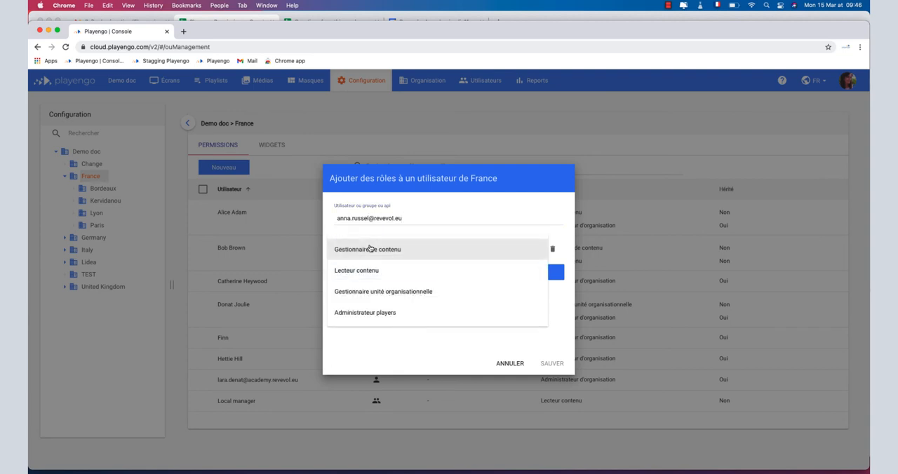
pyautogui.click(371, 249)
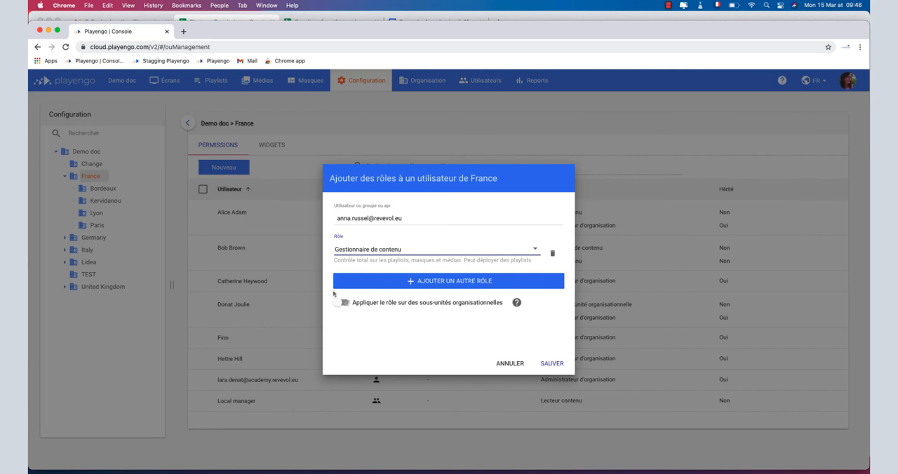
pyautogui.click(553, 363)
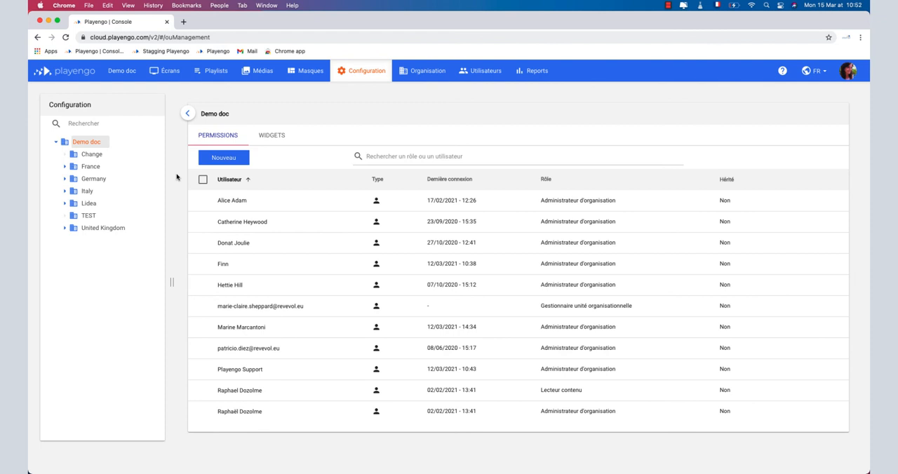
# Step: Filter the France unit's permissions by the e-mail of the user given the Gestionnaire de contenu role
pyautogui.click(90, 167)
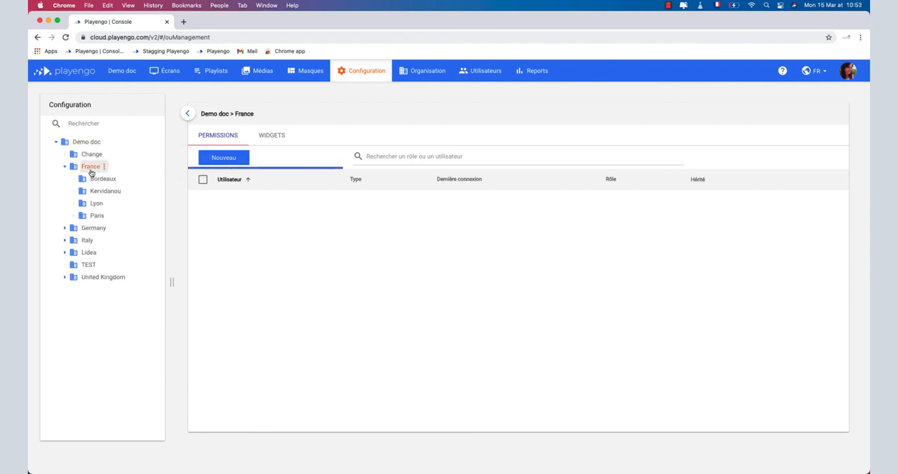
pyautogui.click(382, 155)
pyautogui.write('anna')
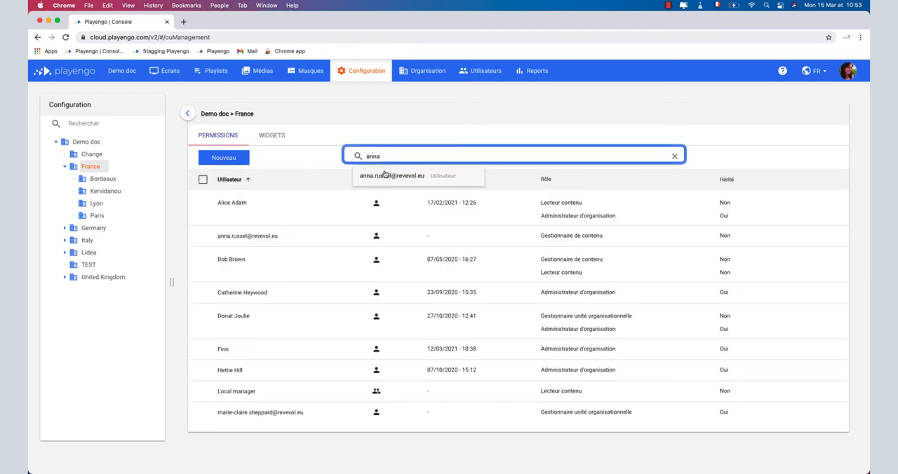
pyautogui.click(384, 174)
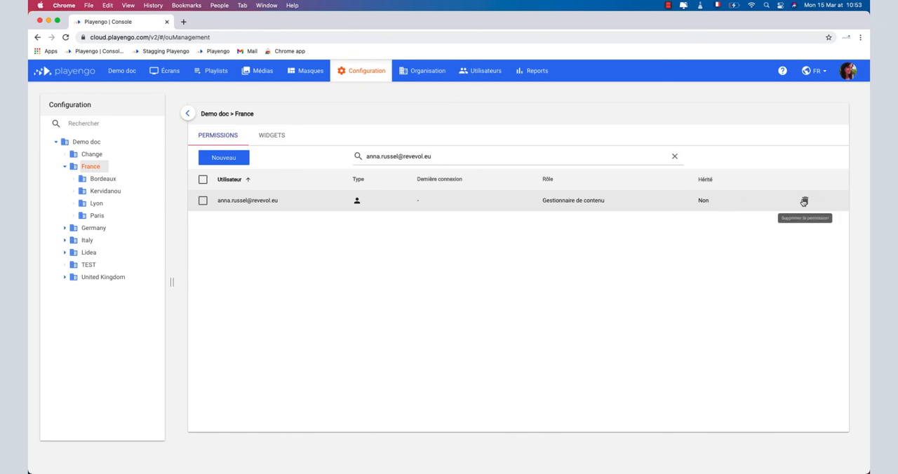
# Step: Search the Demo doc root unit's permissions for the same France content manager
pyautogui.click(85, 144)
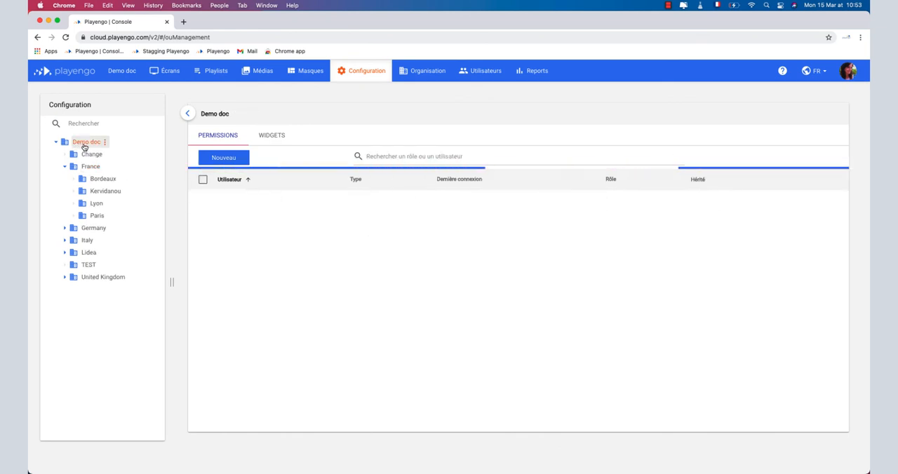
pyautogui.click(385, 157)
pyautogui.write('anna')
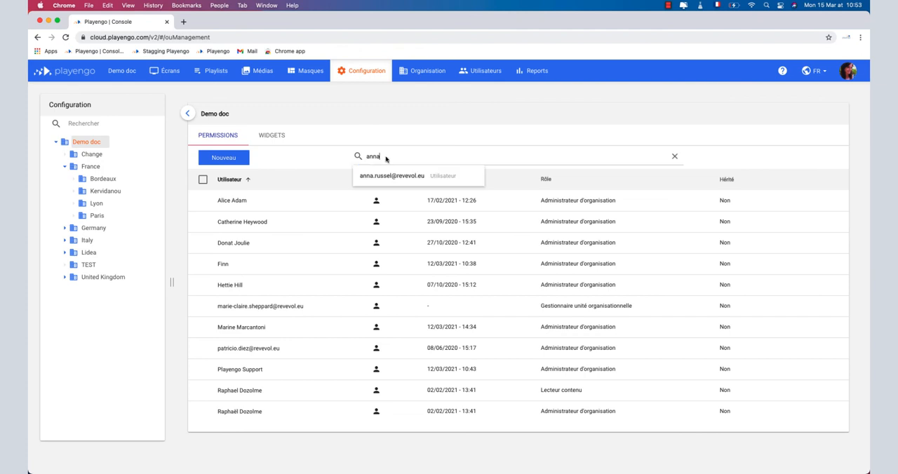
pyautogui.click(386, 175)
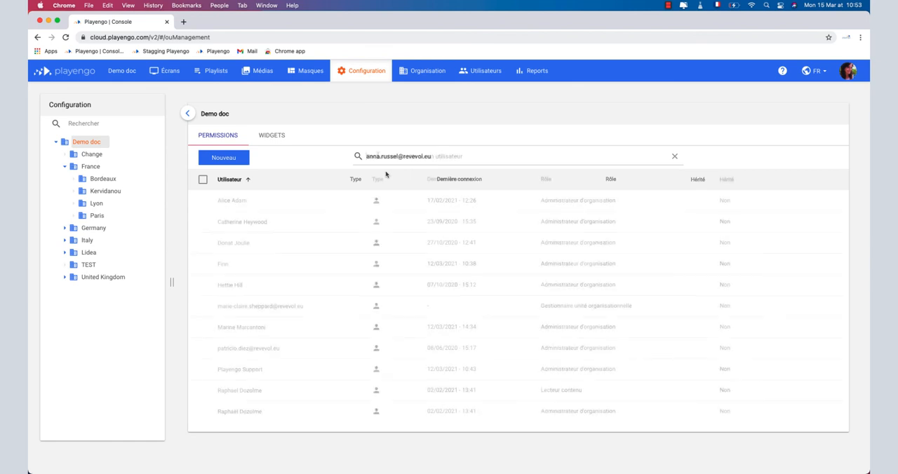
# Step: Filter the Demo doc permissions by the role Gestionnaire unité organisationnelle
pyautogui.click(378, 157)
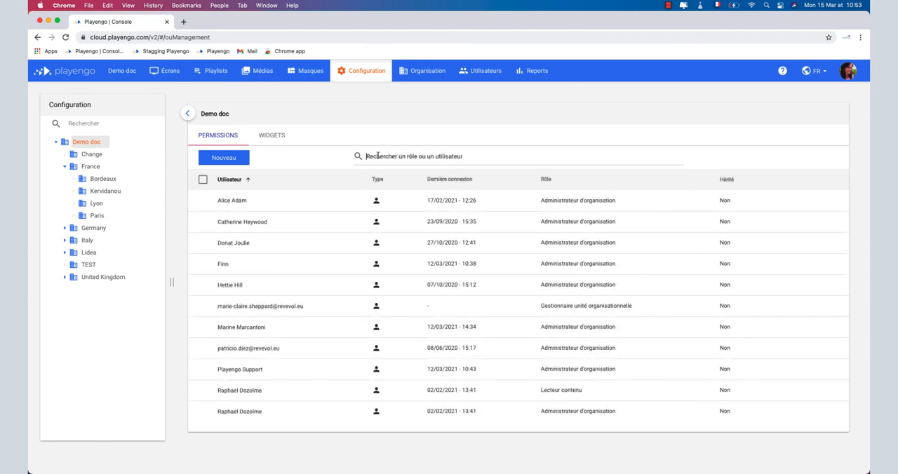
pyautogui.write('gestio')
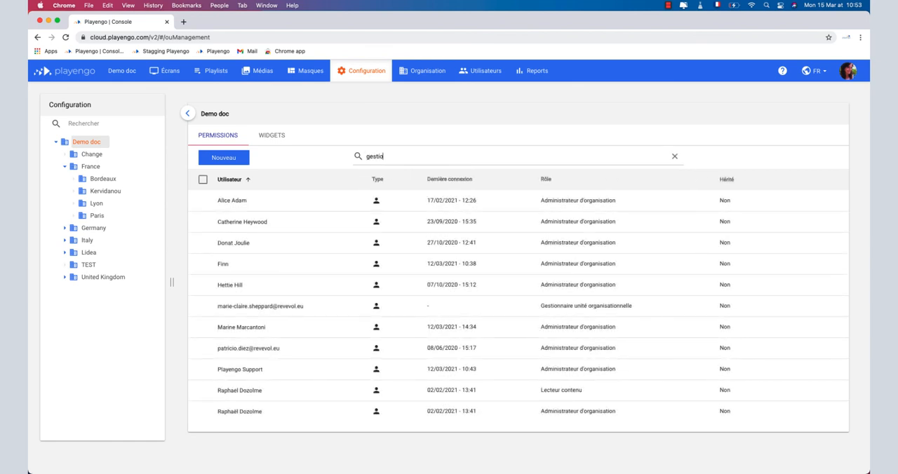
pyautogui.write('nnaire unité')
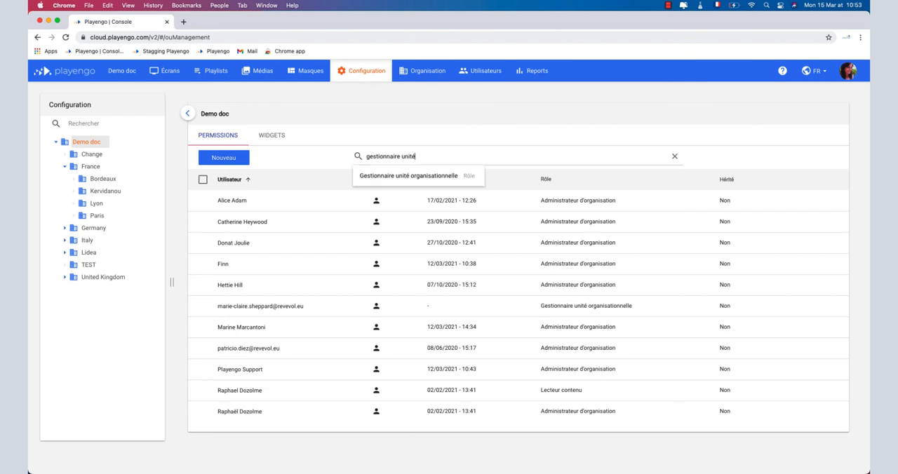
pyautogui.click(382, 177)
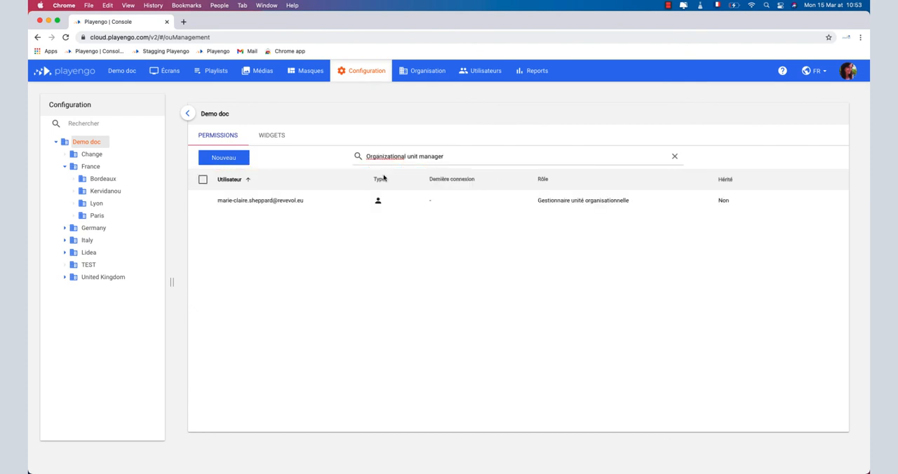